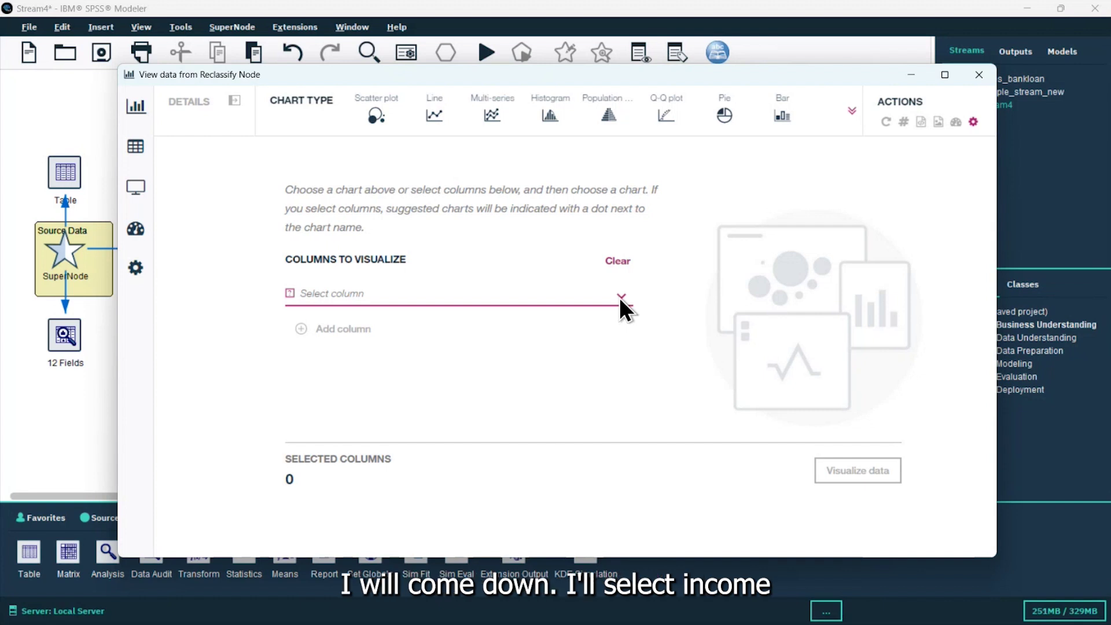
- Visualize the INCOME column as a histogram in a maximized window and split it by HOWPAID
click(521, 366)
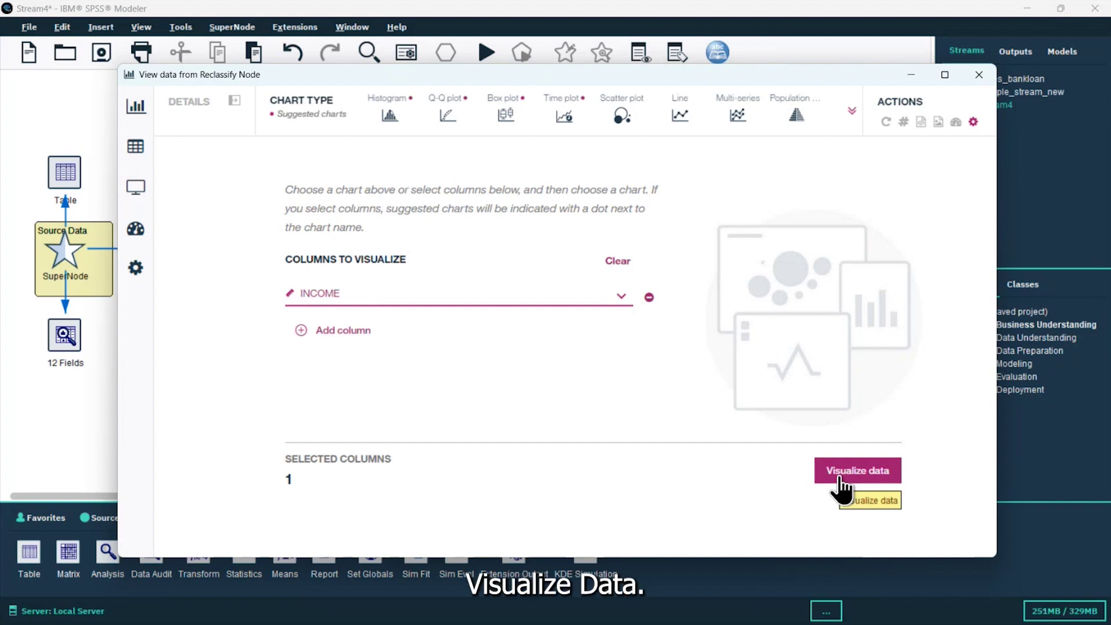
click(822, 476)
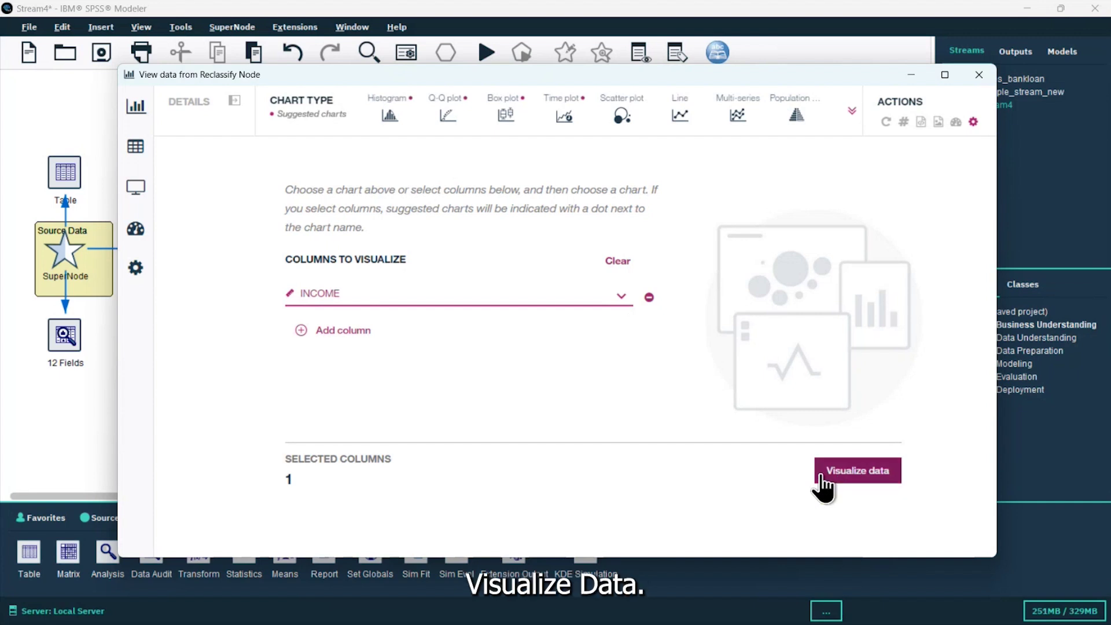
click(946, 74)
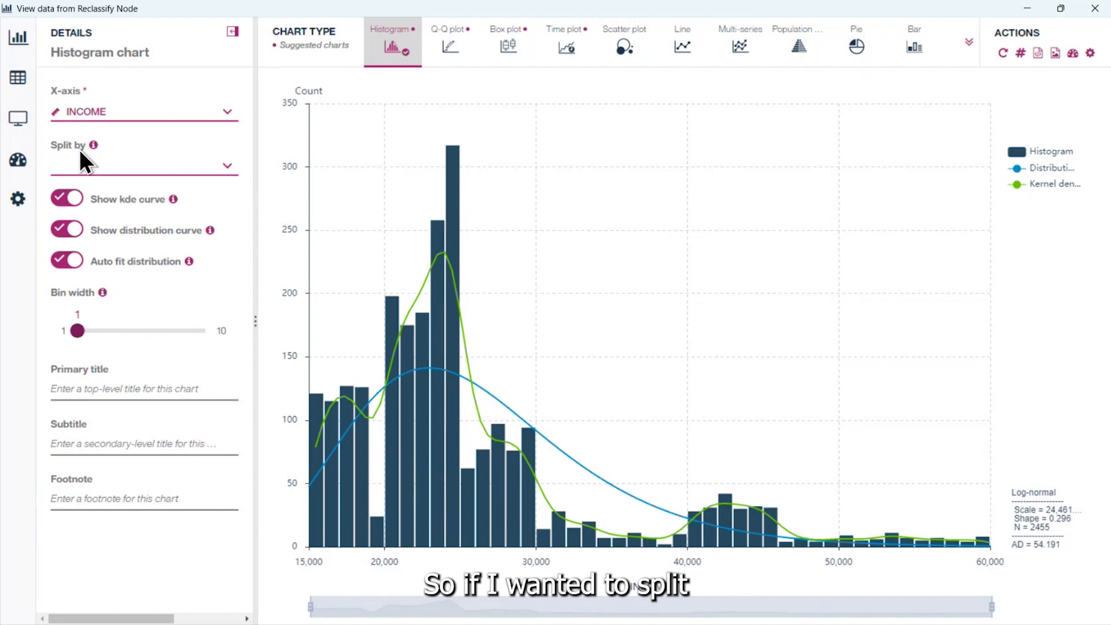
click(227, 166)
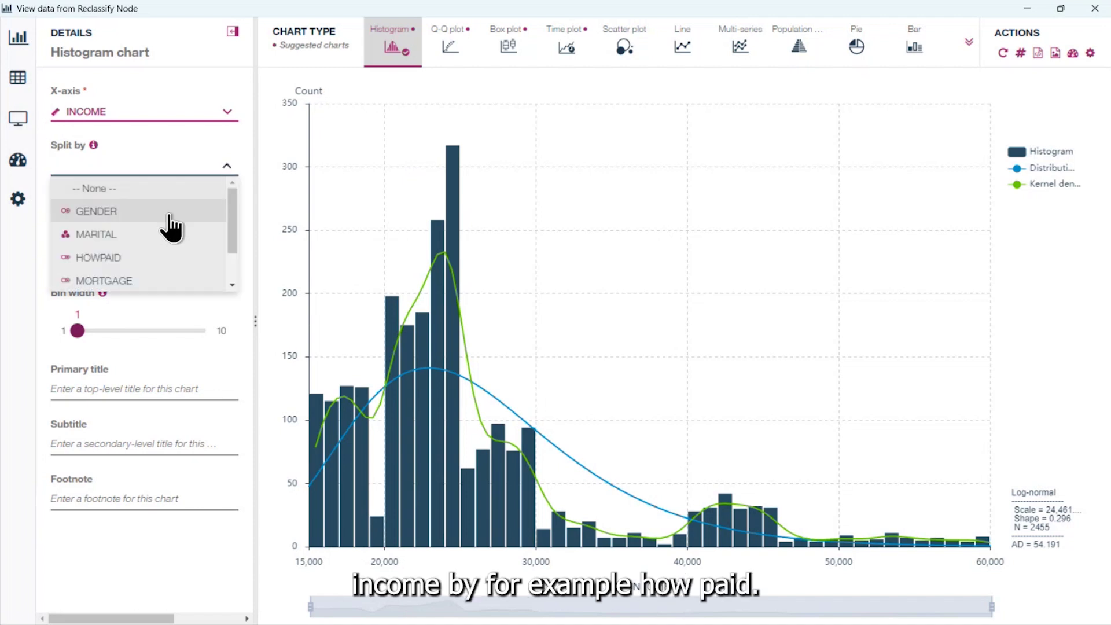
click(148, 258)
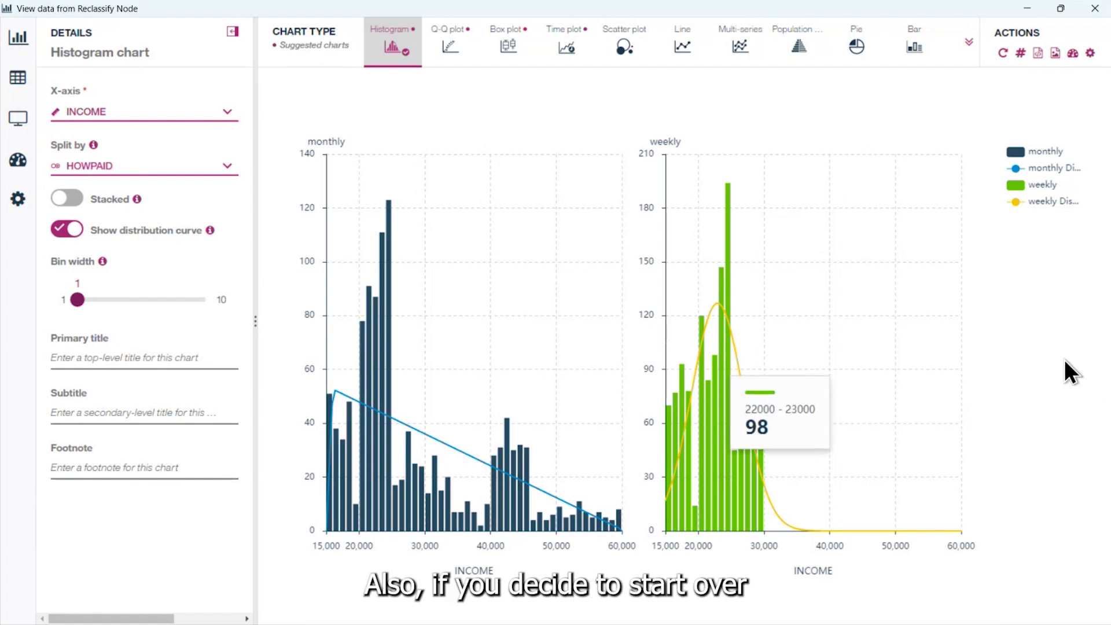
- Start the chart over and plot INCOME as a box plot split by HOWPAID
click(1002, 54)
click(710, 398)
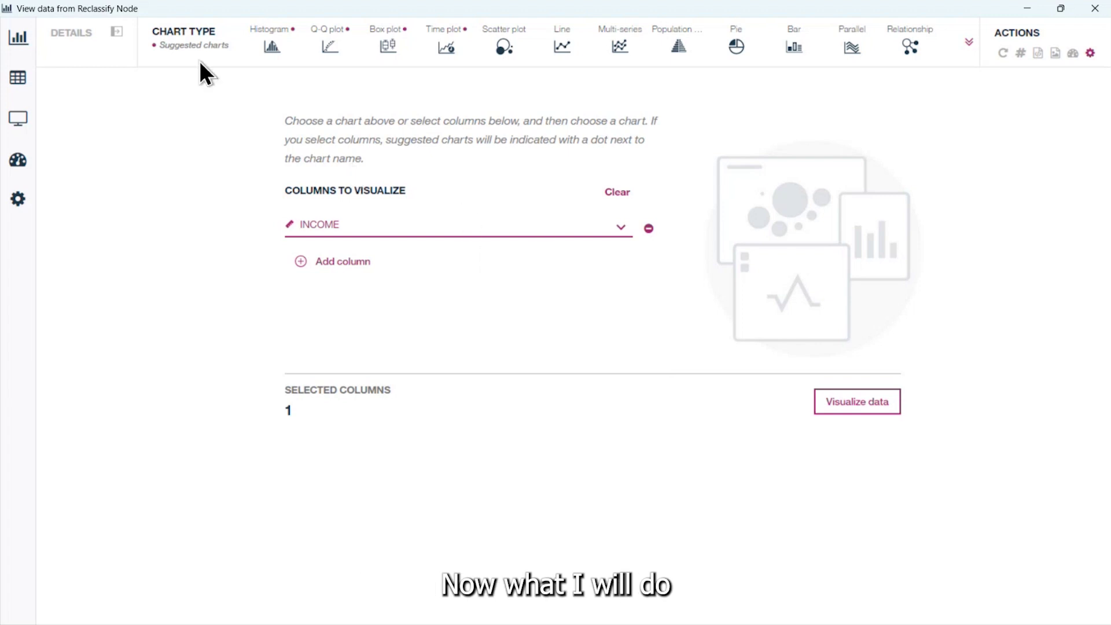
click(388, 47)
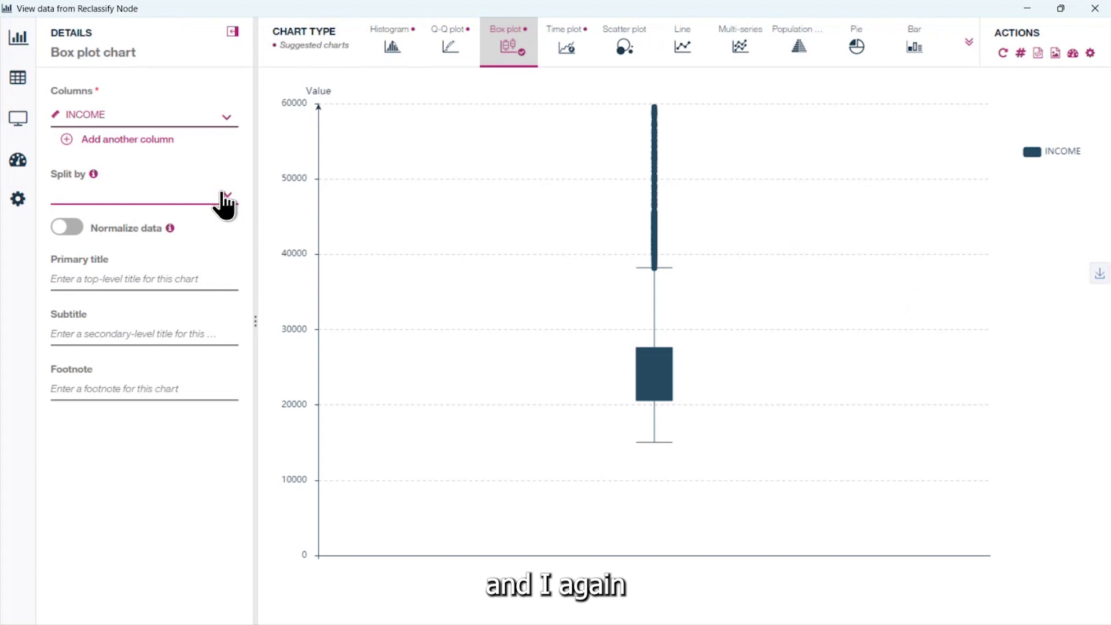
click(226, 200)
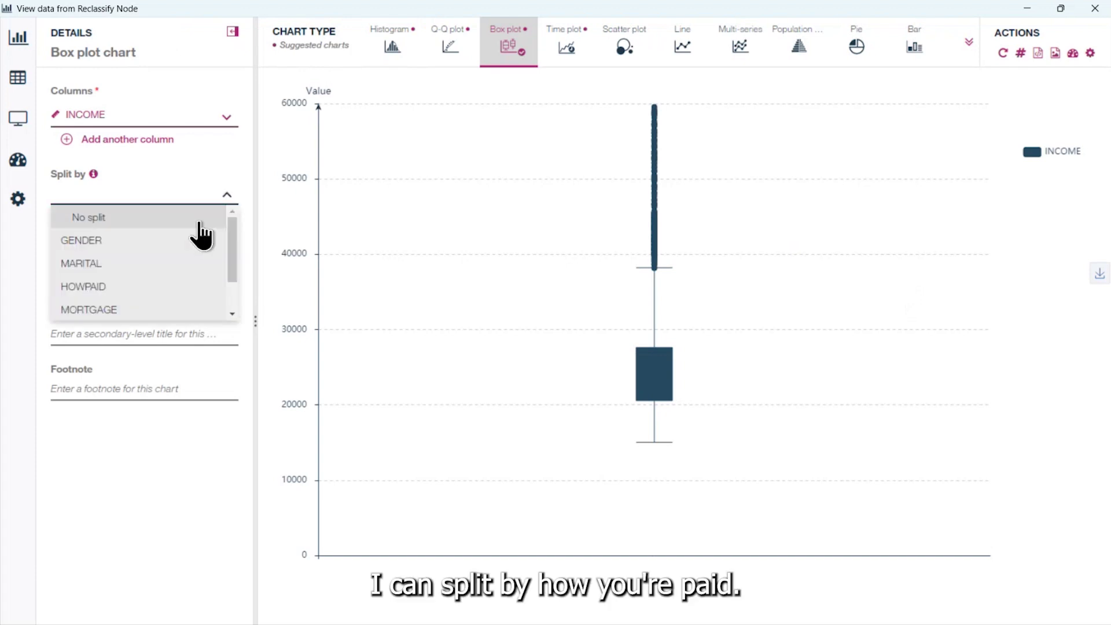
click(144, 290)
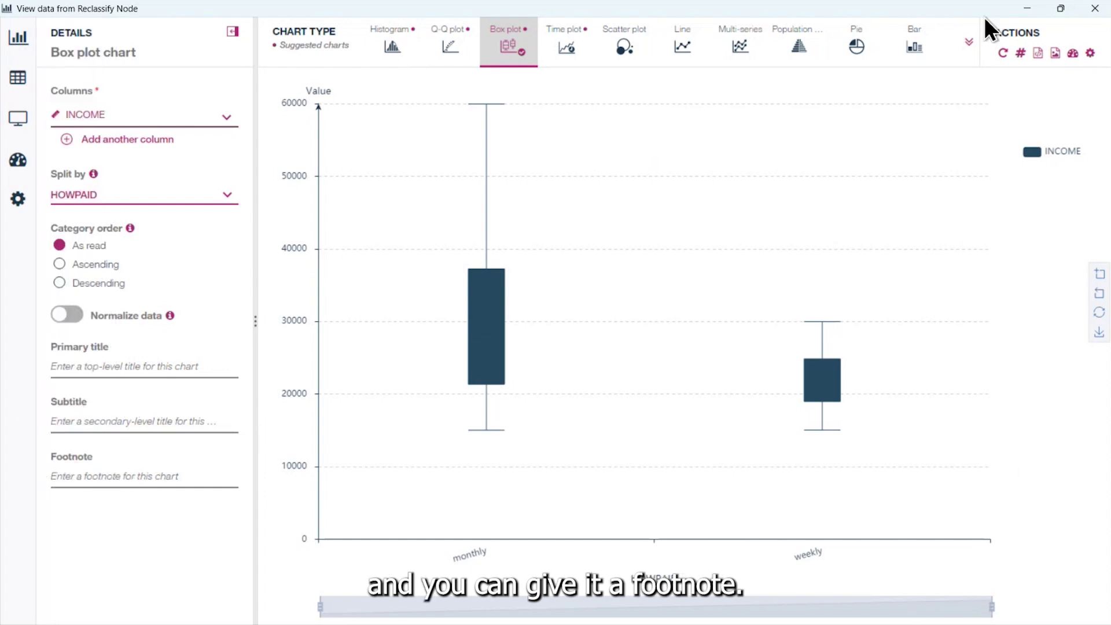
- Switch the box plot to a Relationship chart, accepting the loss of the current chart's details
click(968, 40)
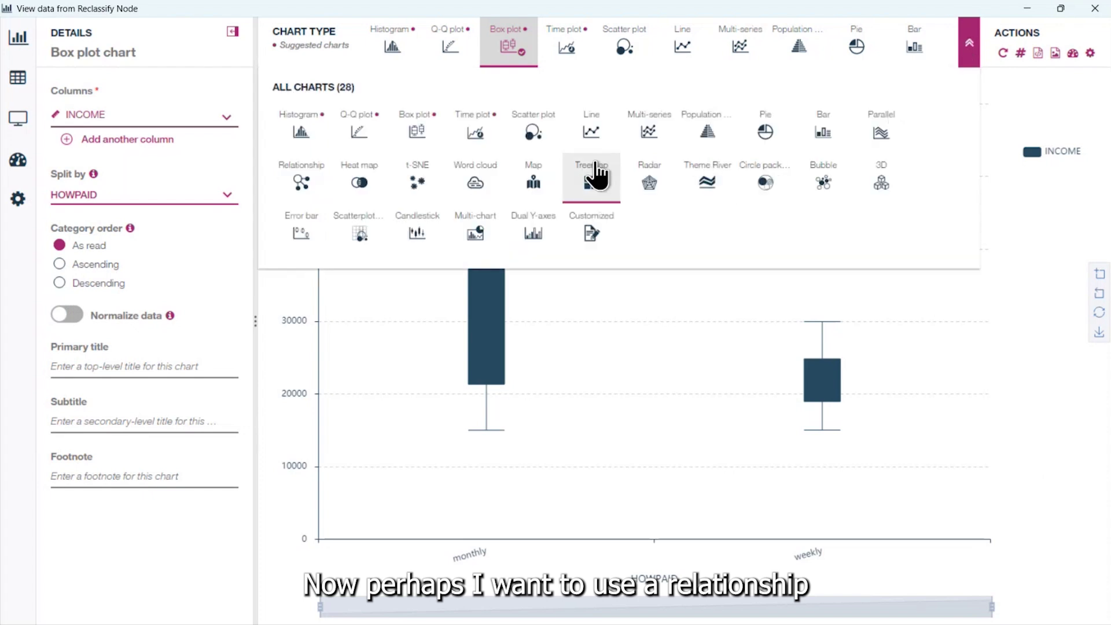
click(299, 180)
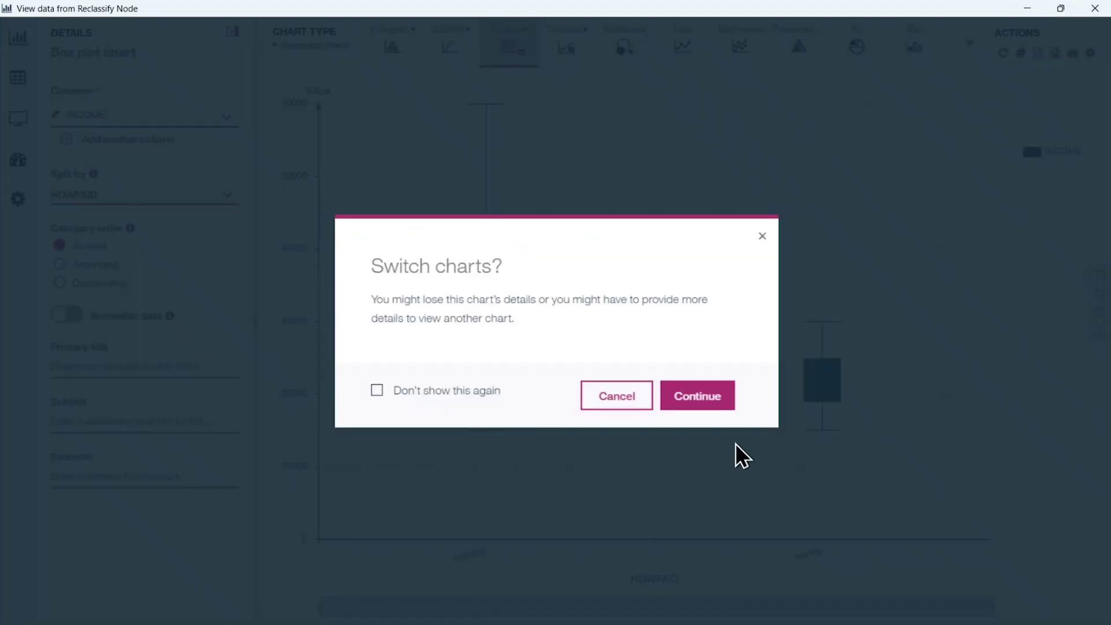
click(711, 401)
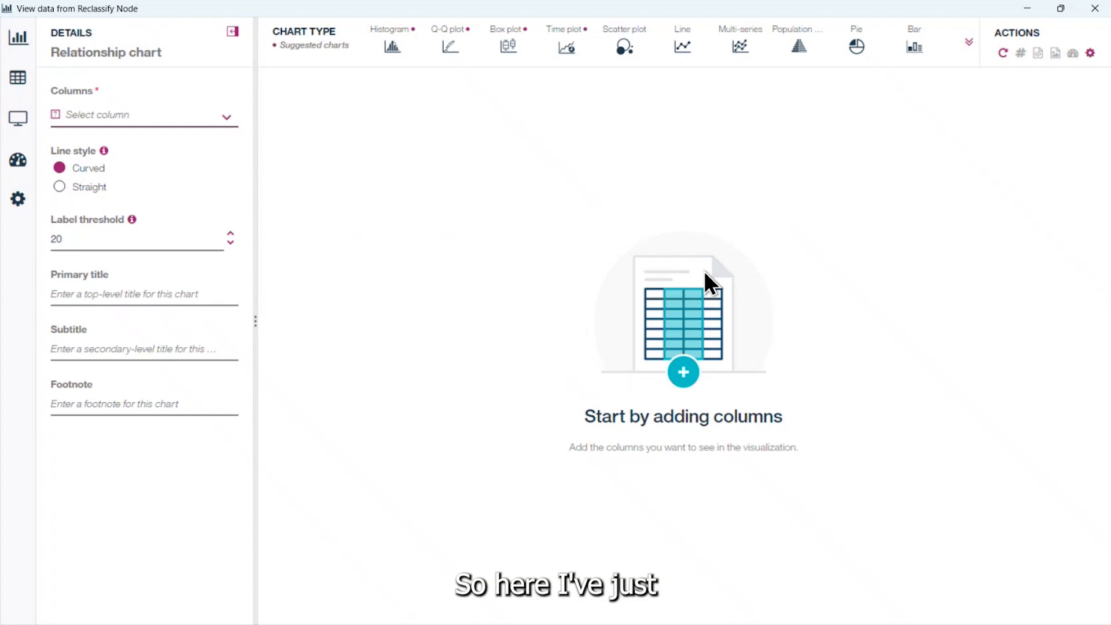
- Add the MARITAL, HOWPAID and RISK2CAT columns to the relationship chart
click(227, 116)
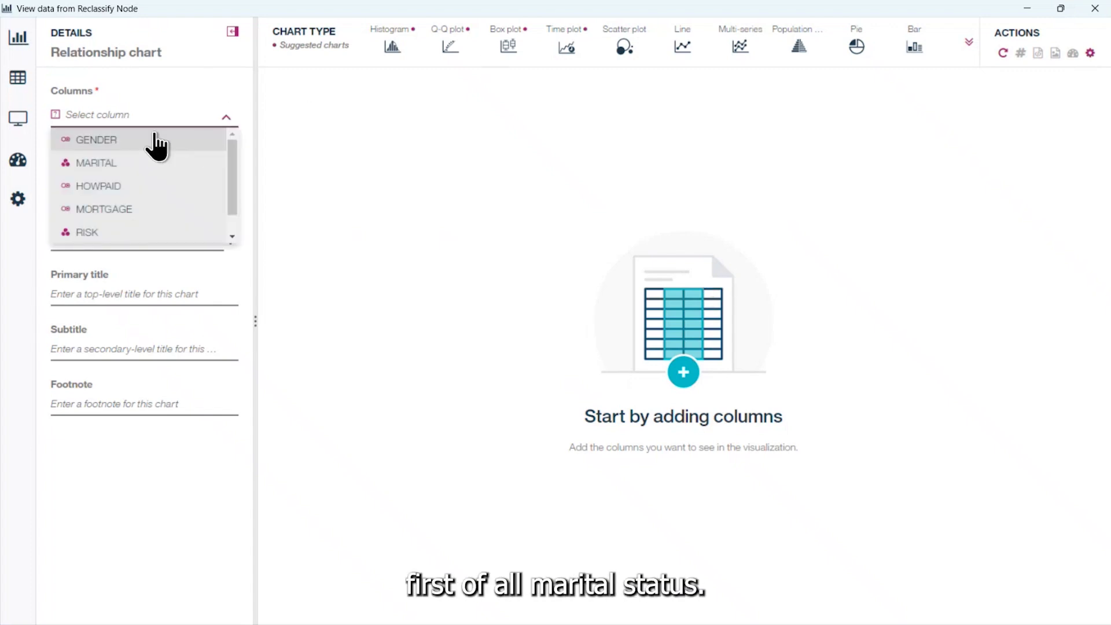
click(141, 162)
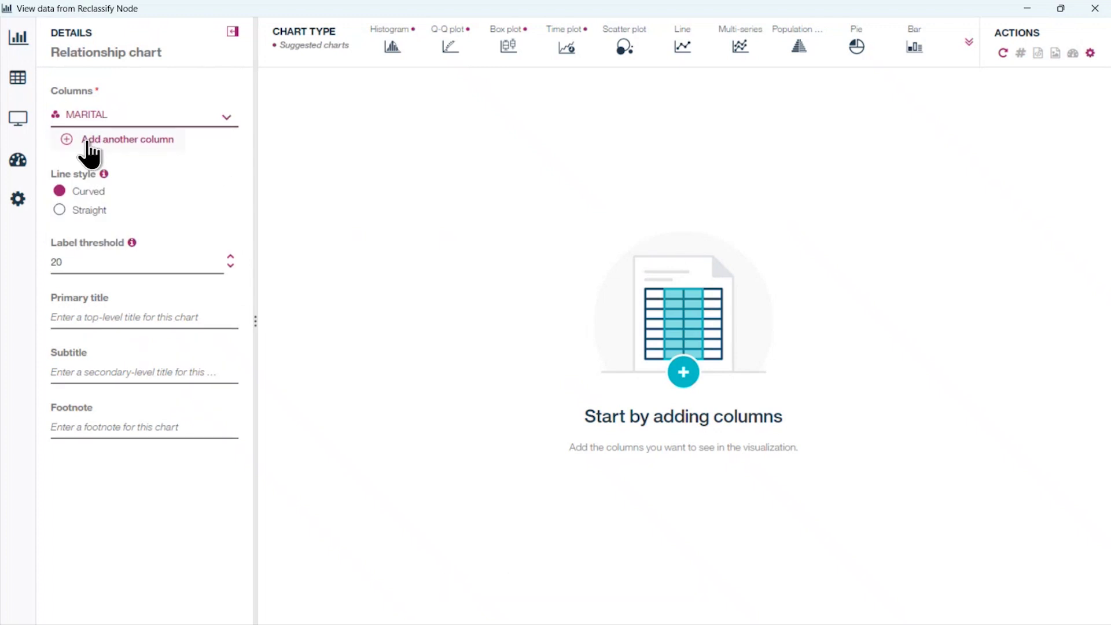
click(67, 142)
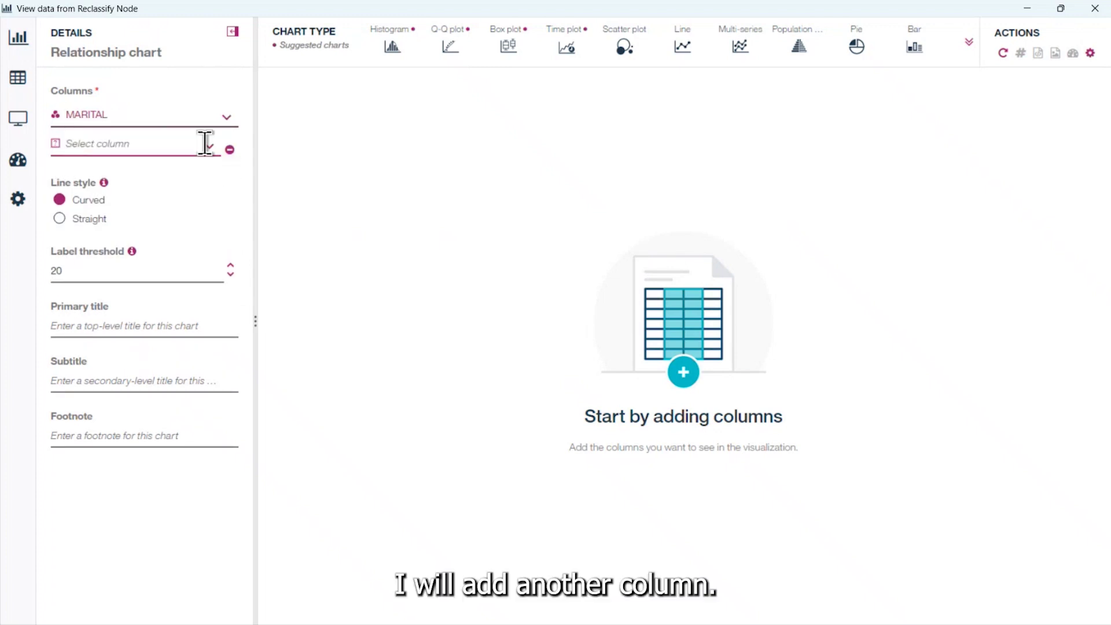
click(207, 150)
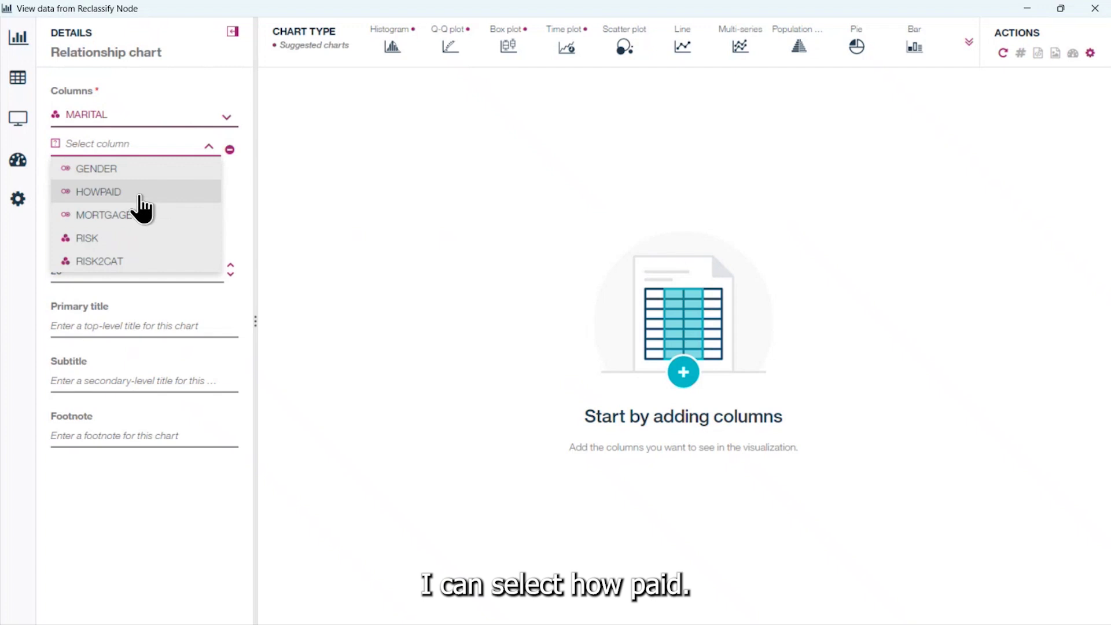
click(141, 189)
click(69, 173)
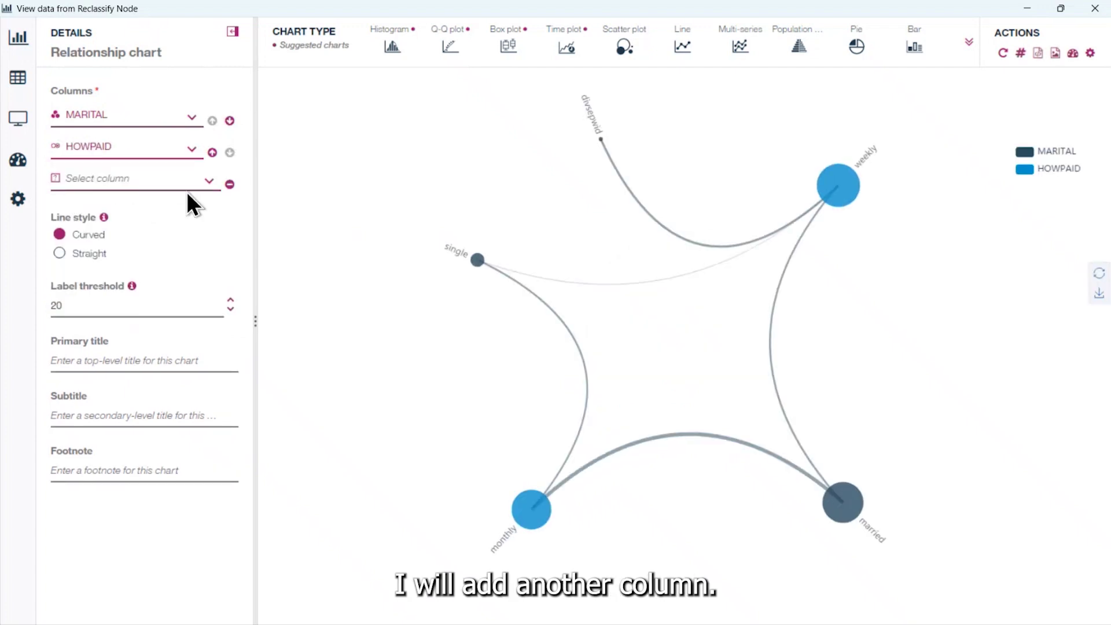
click(208, 180)
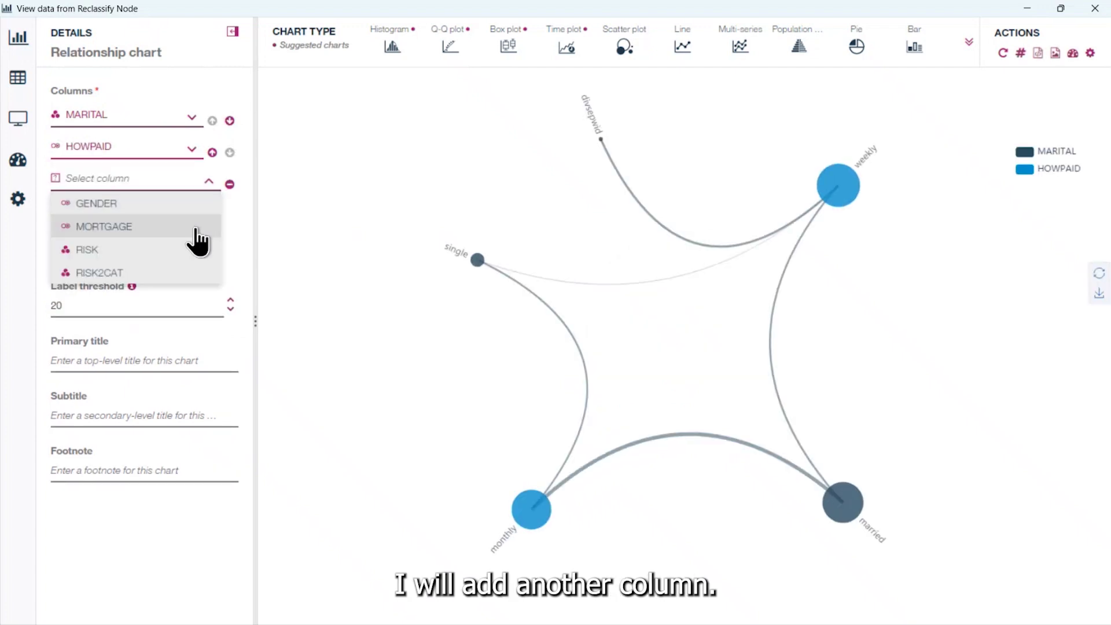
click(147, 272)
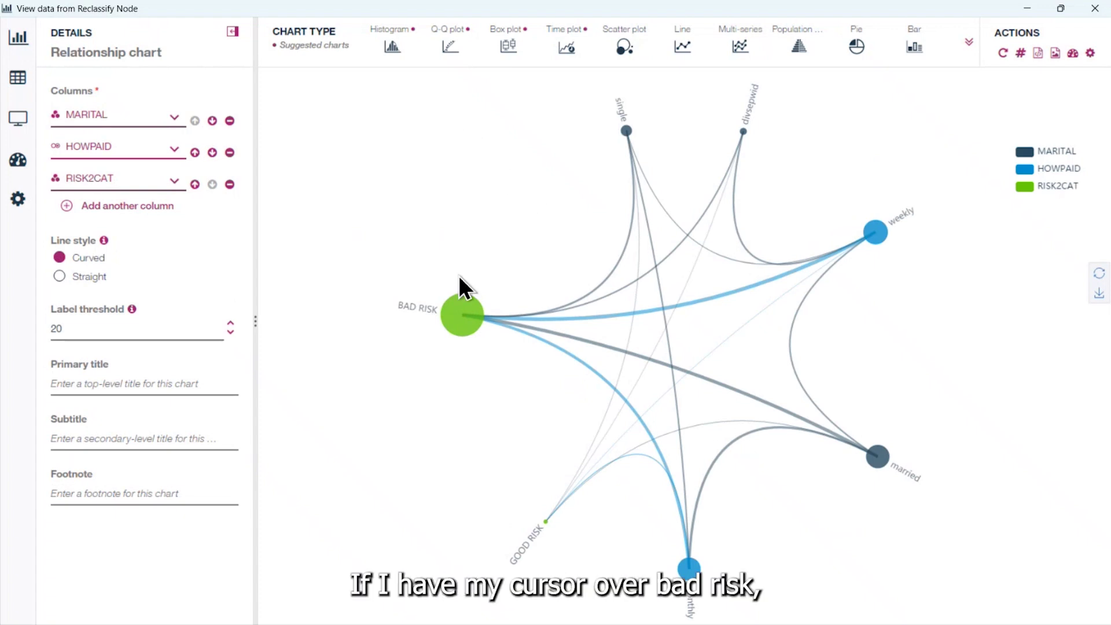
- Examine the counts on the links from BAD RISK to married and weekly, and on the monthly node
mouse_move(554, 335)
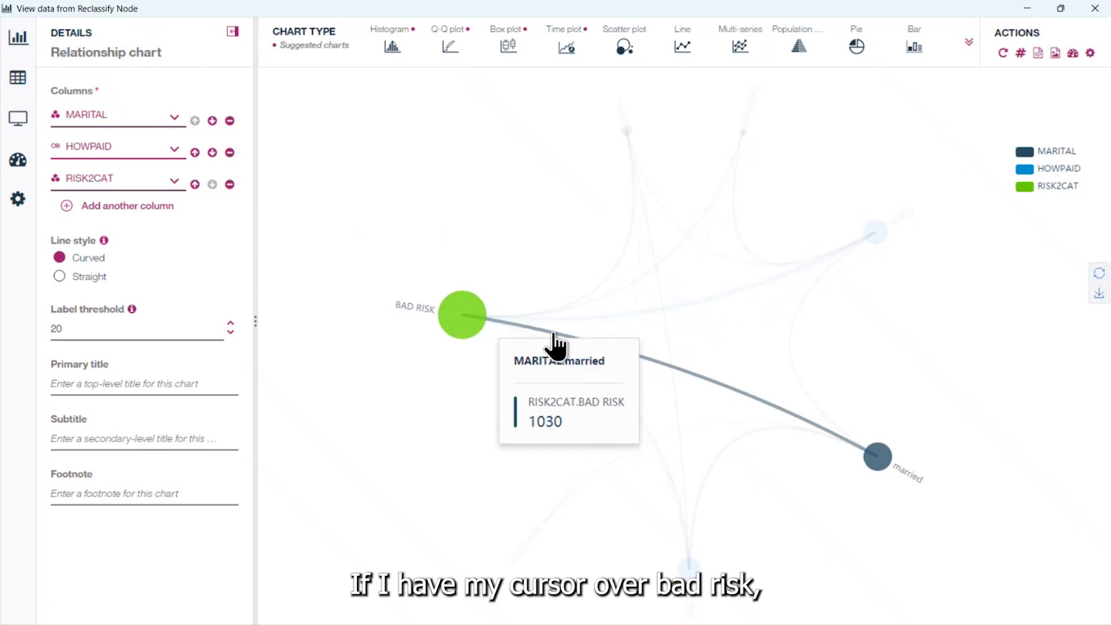
mouse_move(590, 323)
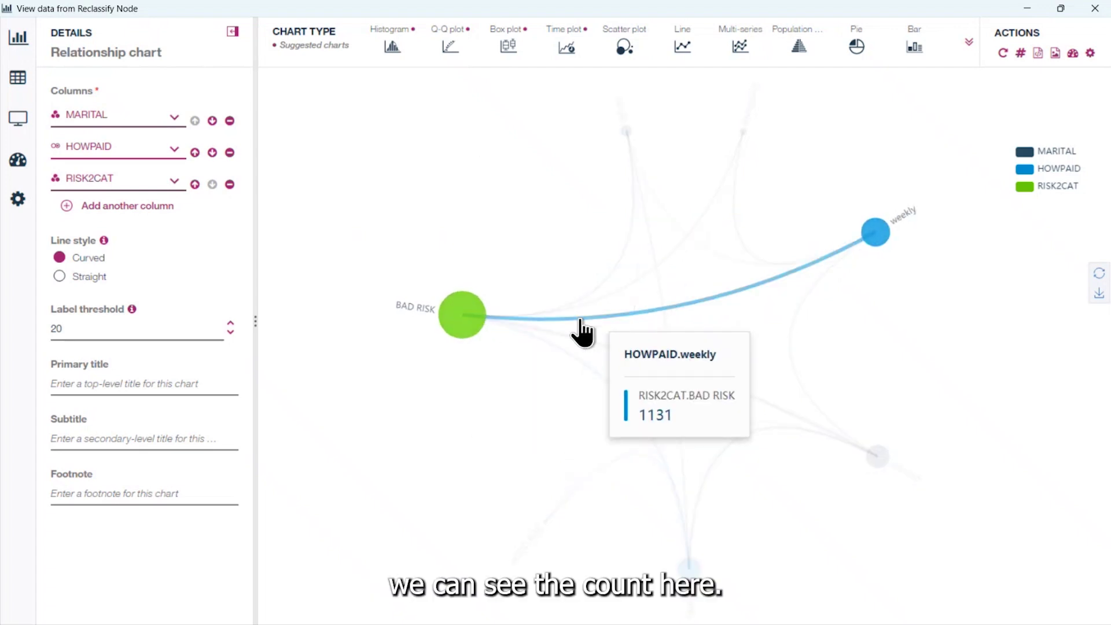
mouse_move(695, 592)
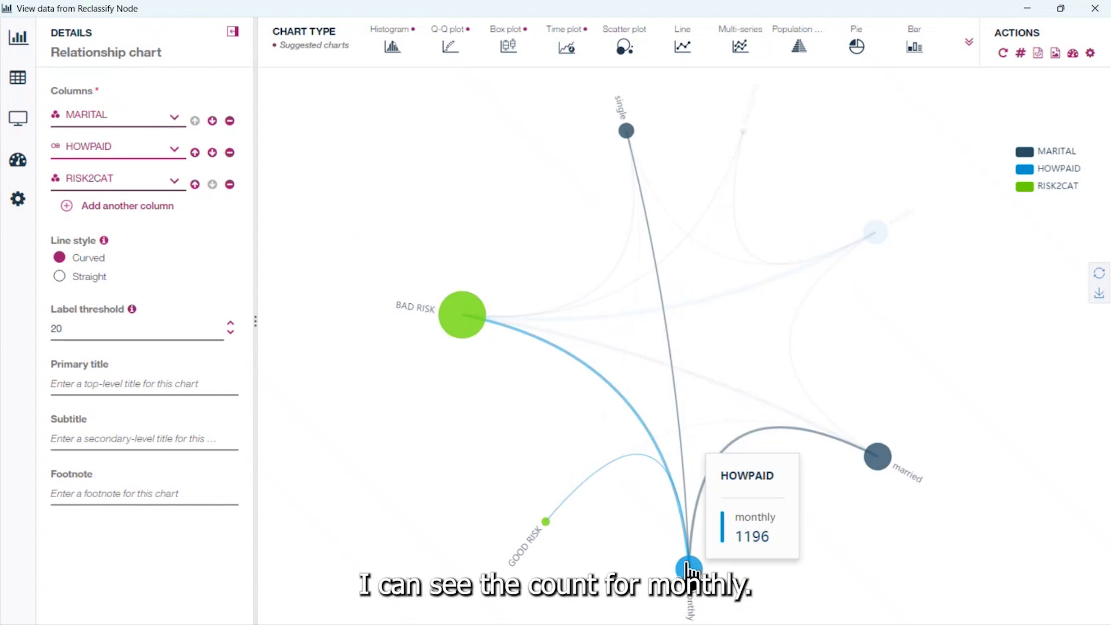
mouse_move(604, 393)
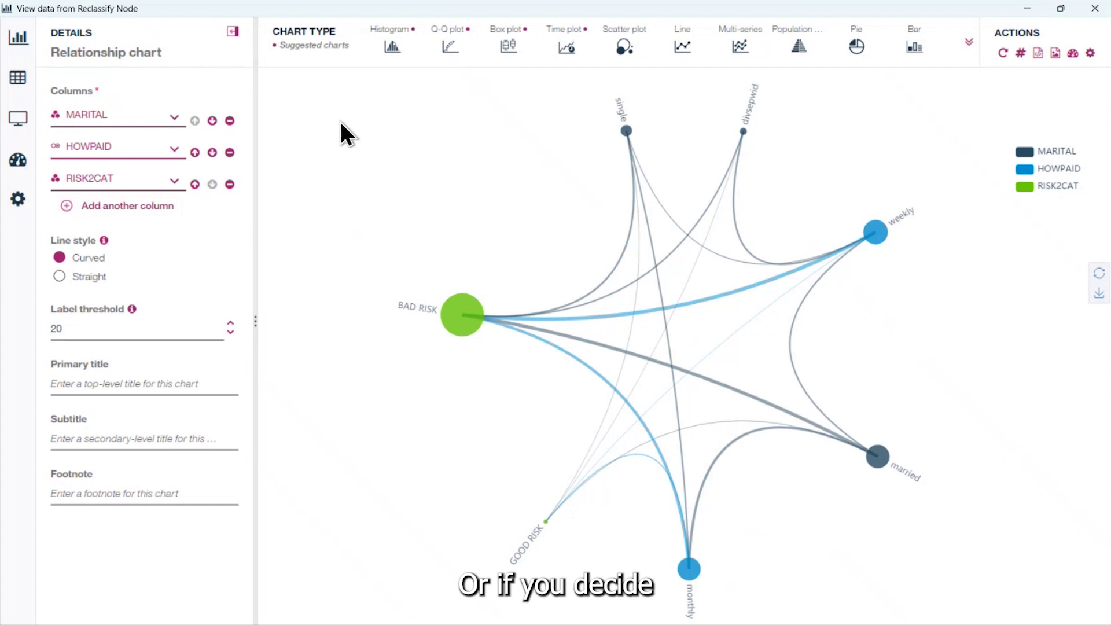
- Start over from the relationship chart and choose the Theme River chart type
click(1003, 54)
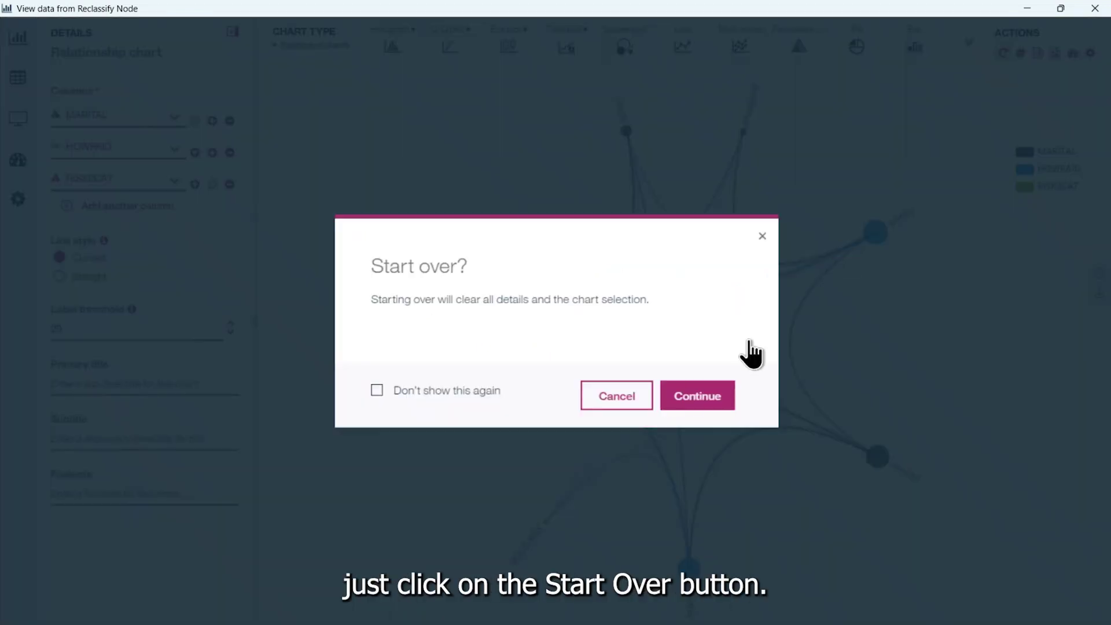
click(675, 385)
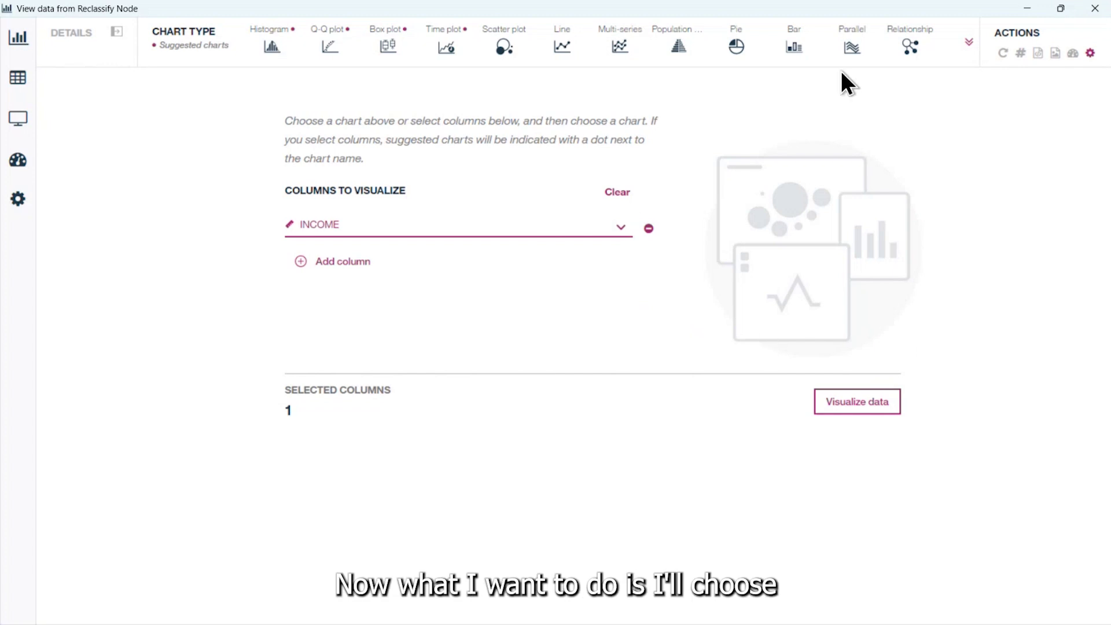
click(969, 51)
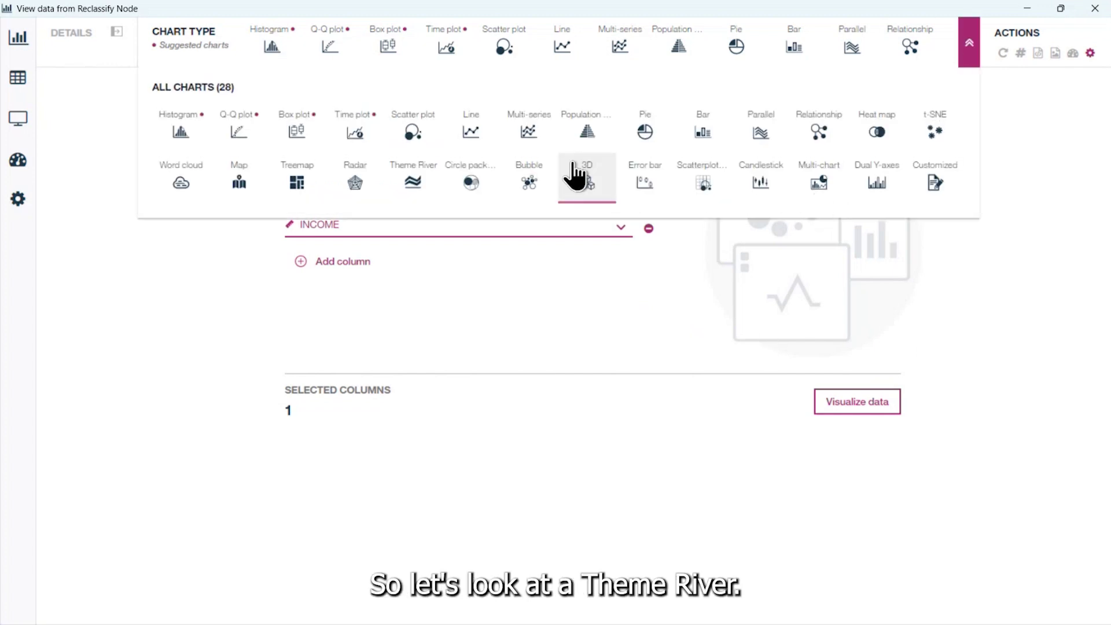
click(428, 185)
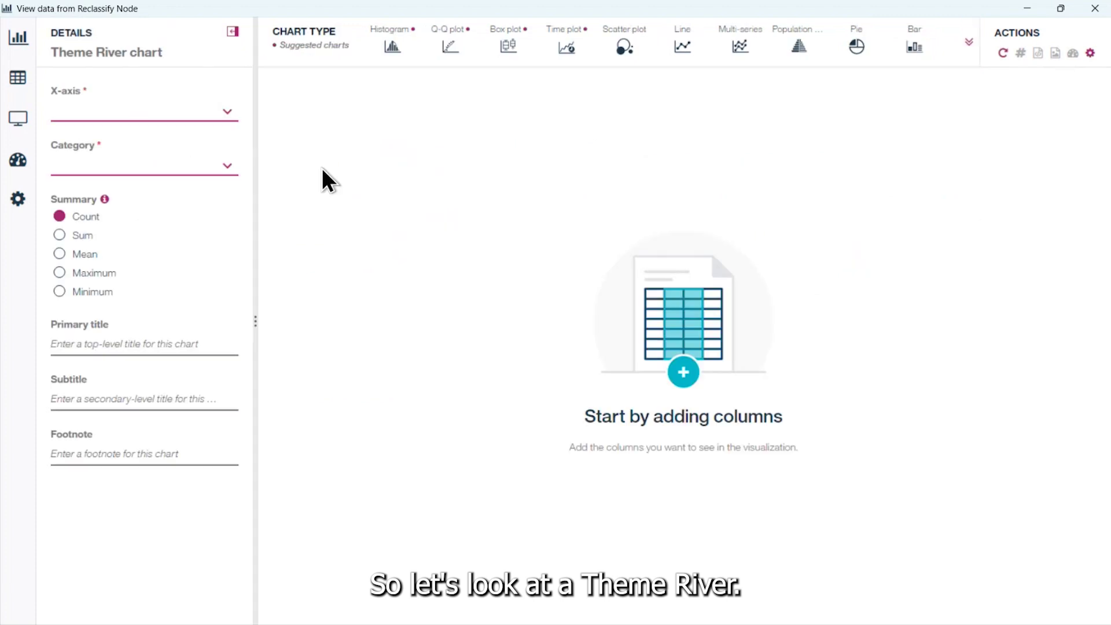
- Use AGE as the x-axis and HOWPAID as the category of the Theme River chart, and inspect the counts around age 40
click(229, 116)
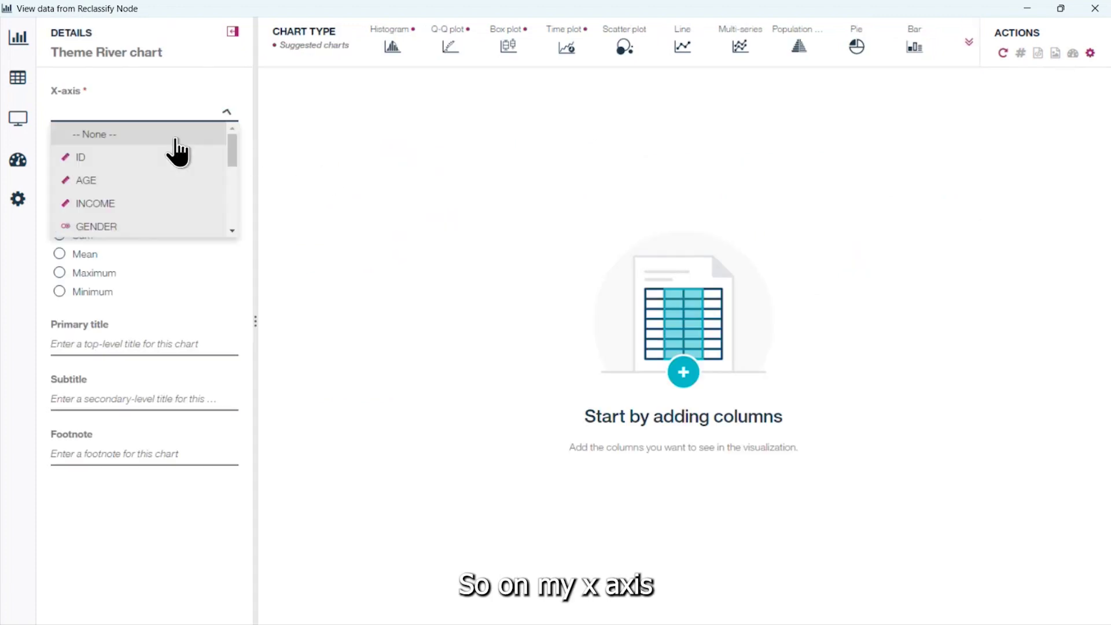
click(155, 184)
click(224, 172)
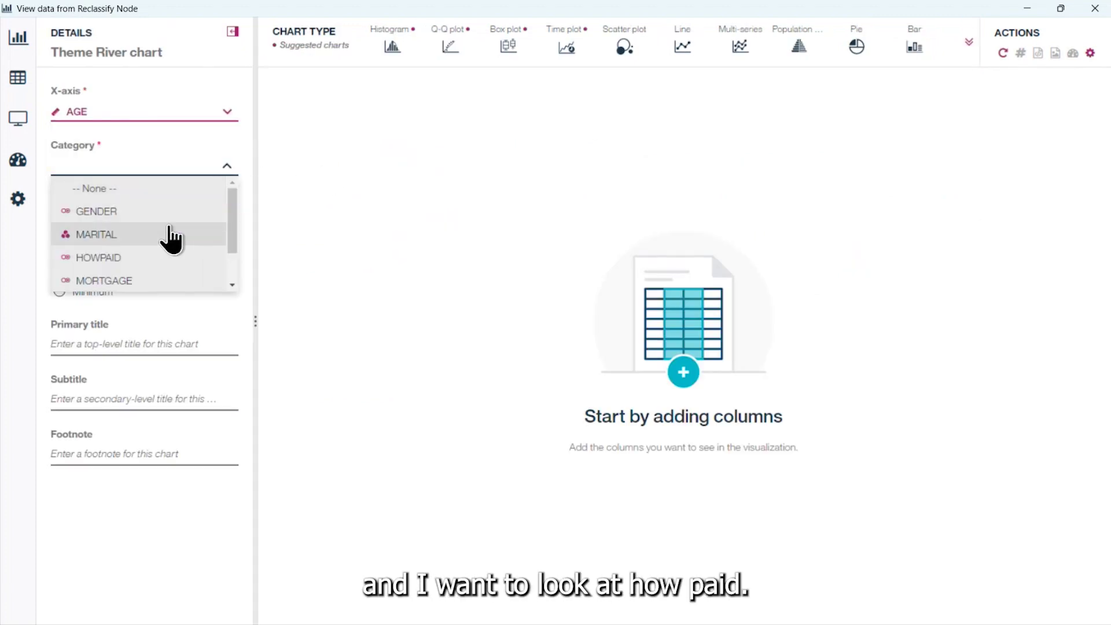
click(165, 256)
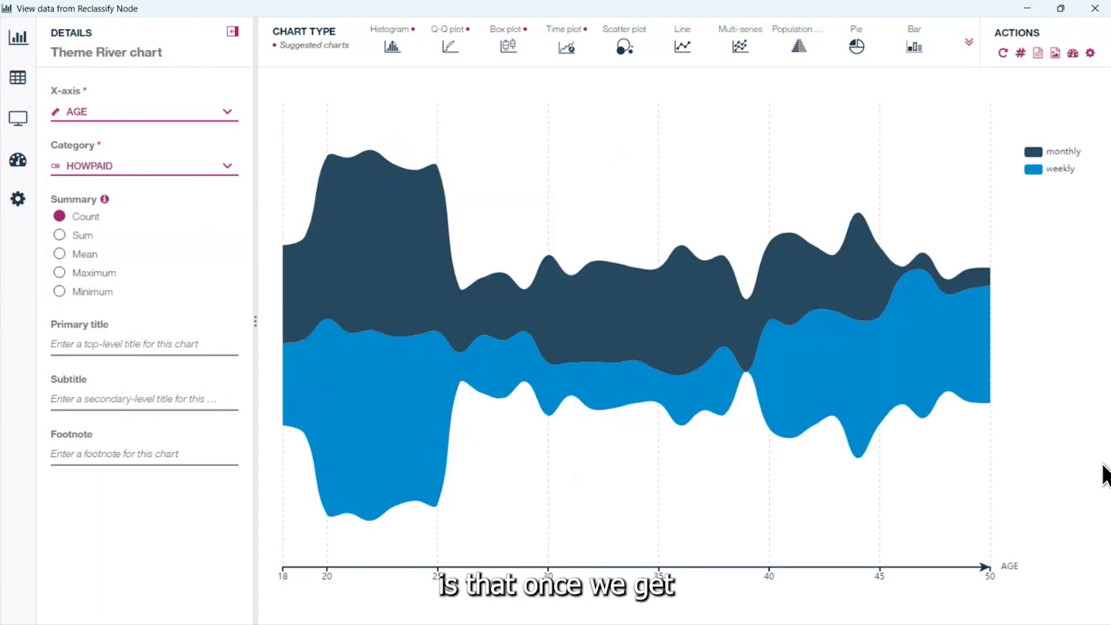
mouse_move(789, 338)
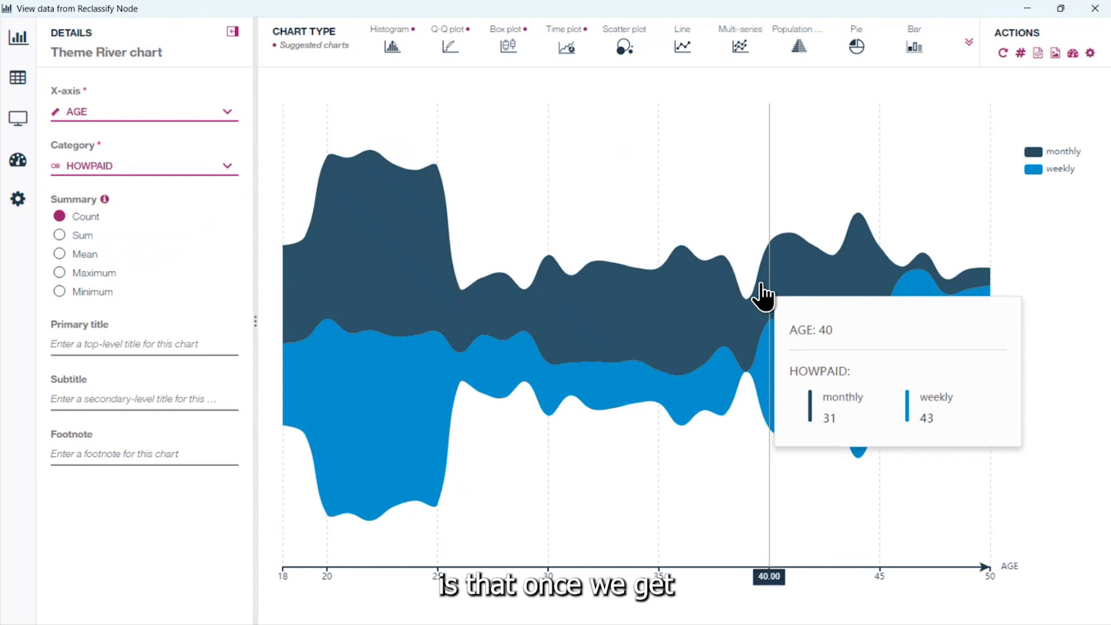
mouse_move(783, 293)
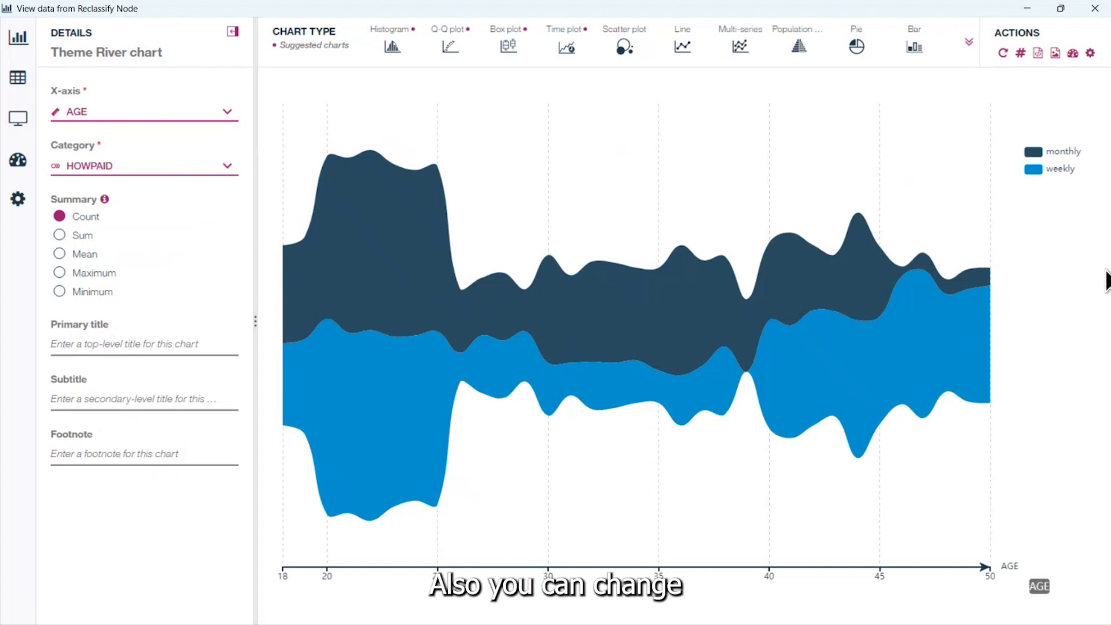
- Apply the Dark theme in the global visualization preferences
click(1091, 53)
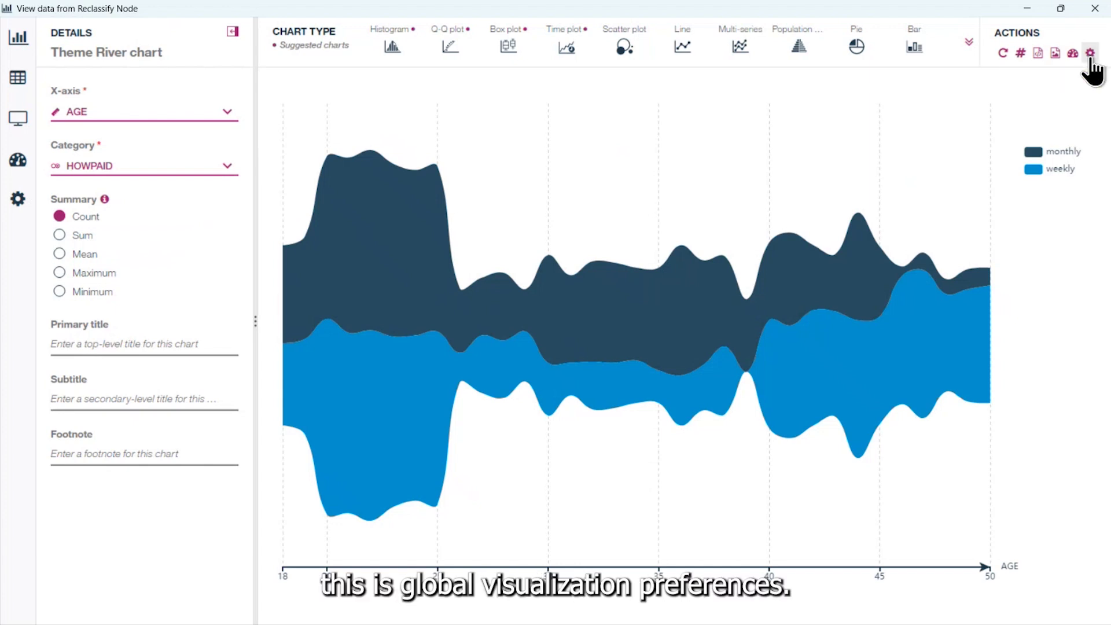
click(464, 244)
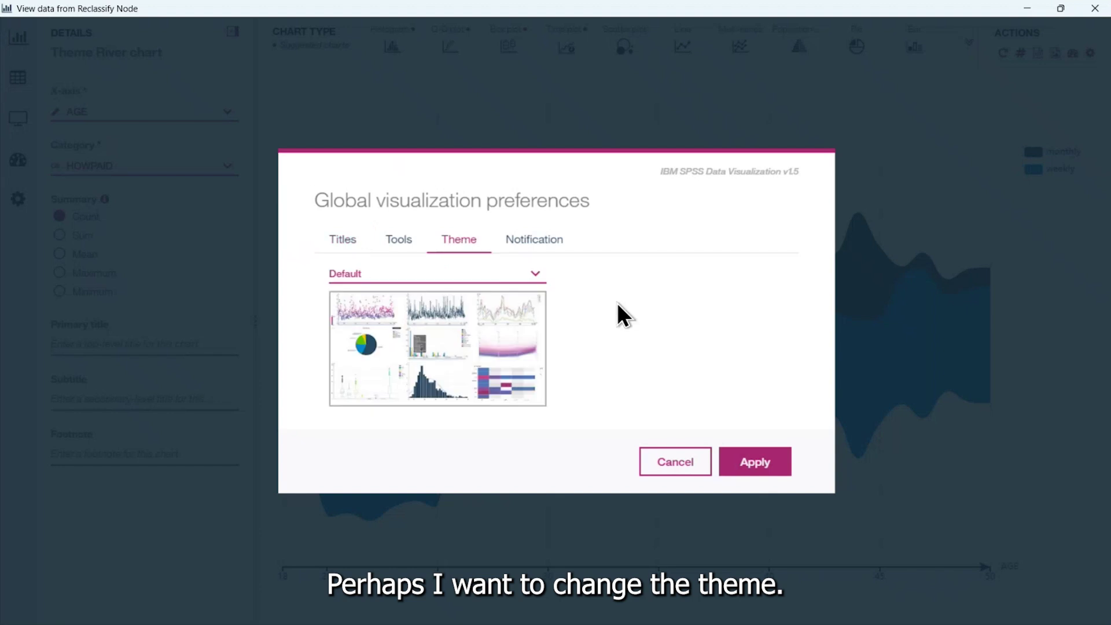
click(534, 274)
click(443, 342)
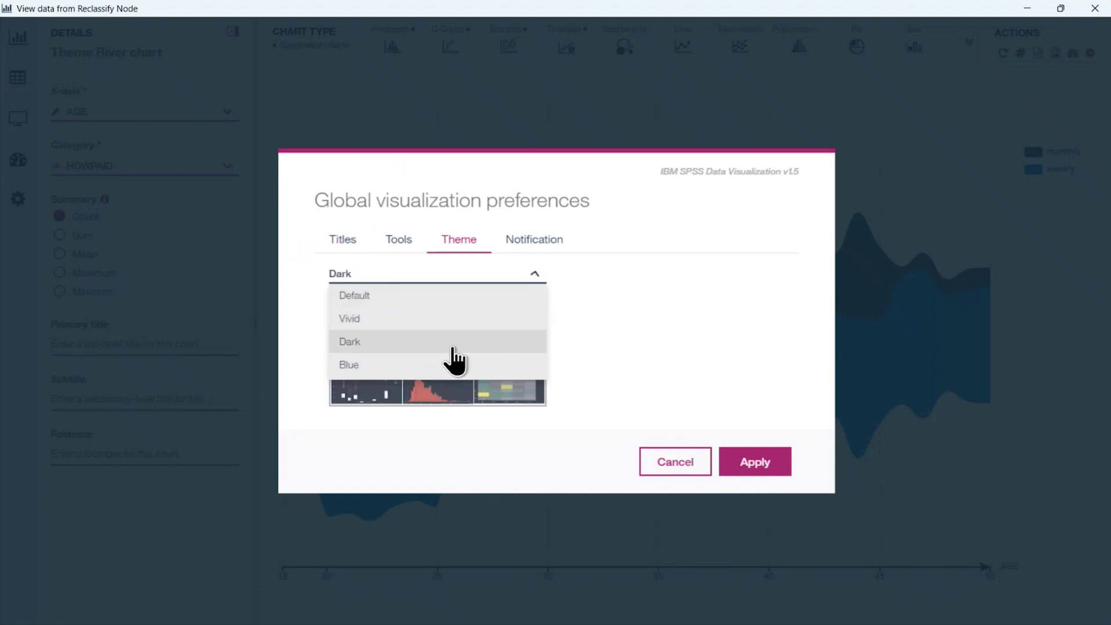
click(749, 472)
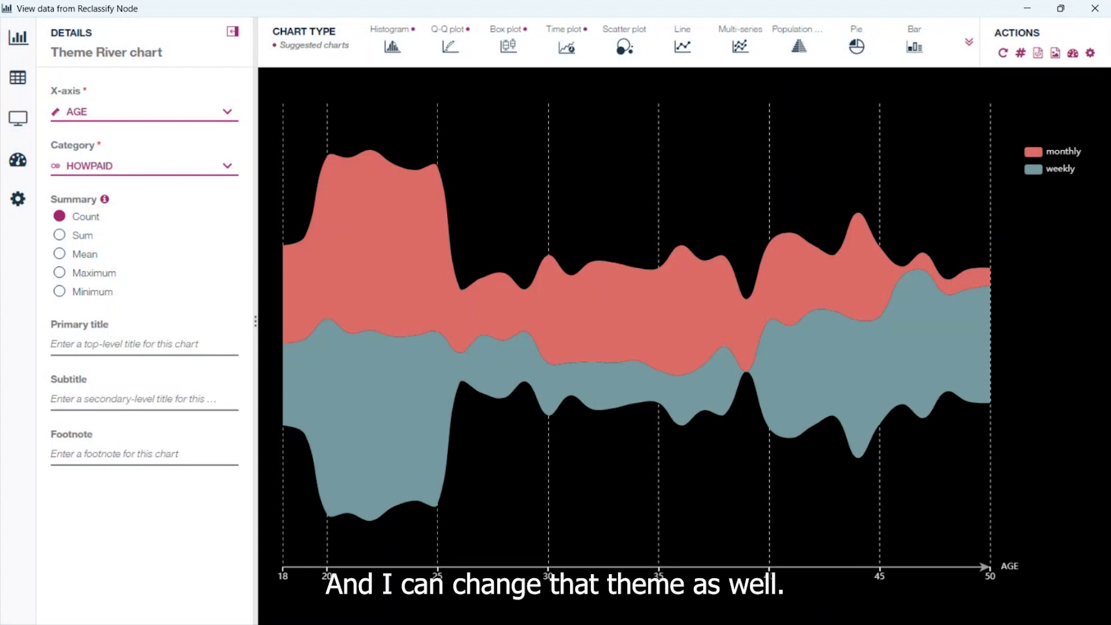
- Review the data as a spreadsheet and in the Data Audit's Audit and Quality views, and close the data visualization window
mouse_move(20, 43)
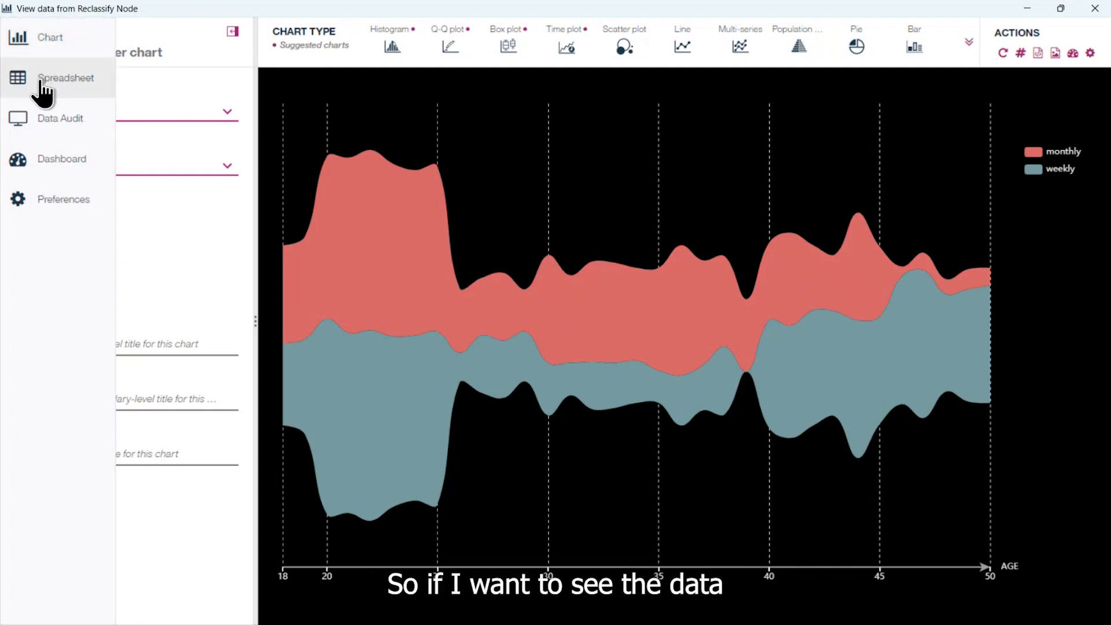
click(40, 81)
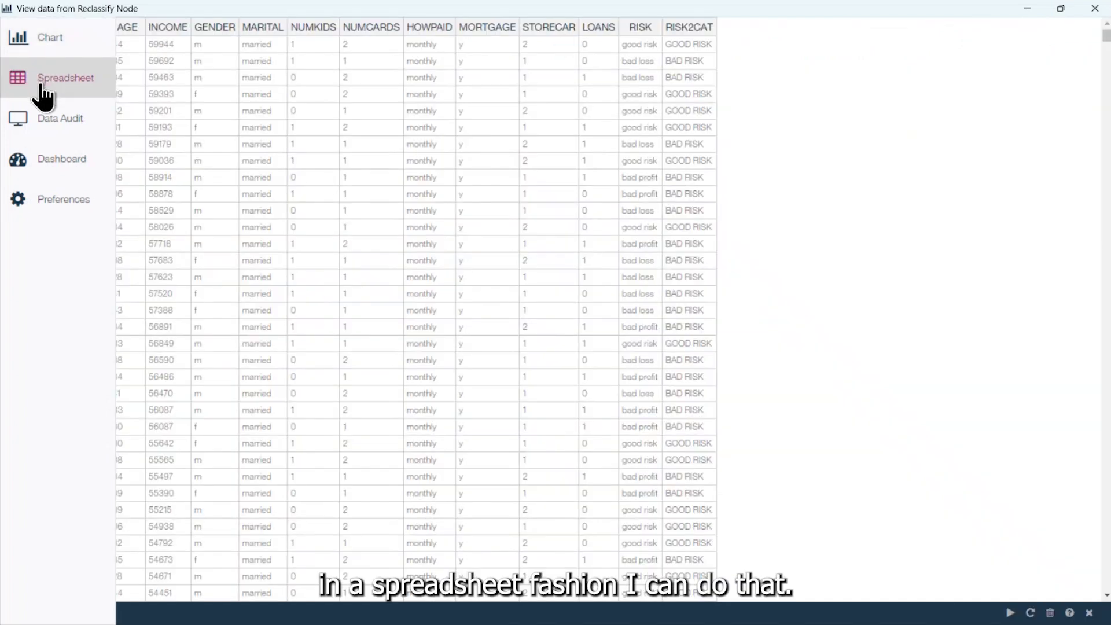
click(47, 125)
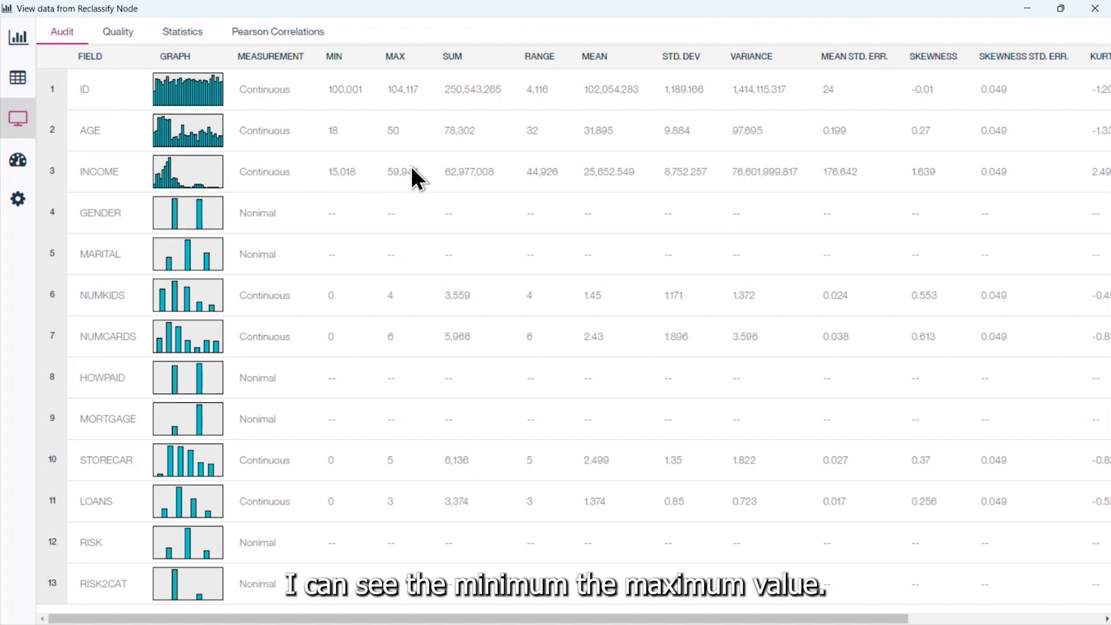
click(115, 36)
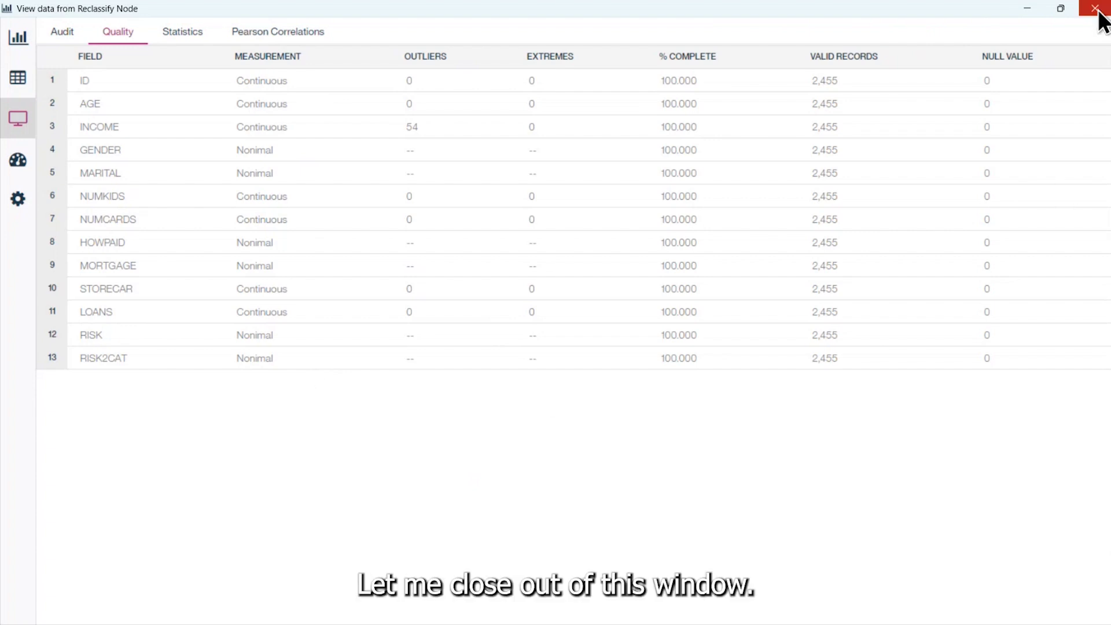
key(alt+F4)
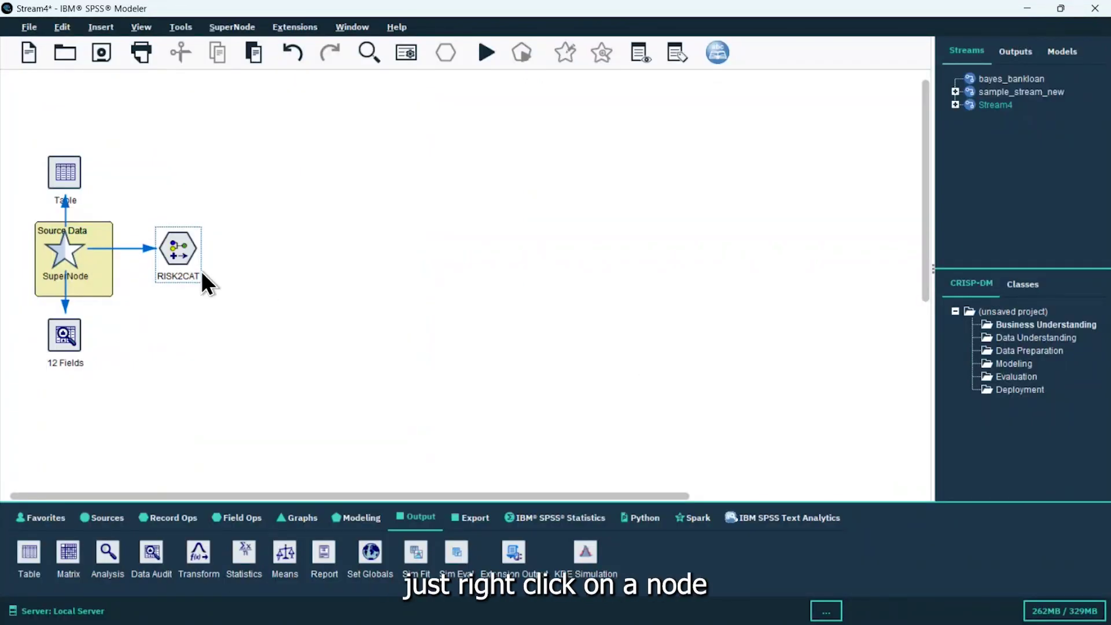
- Open the data visualization view again from the RISK2CAT node on the stream canvas
right_click(175, 248)
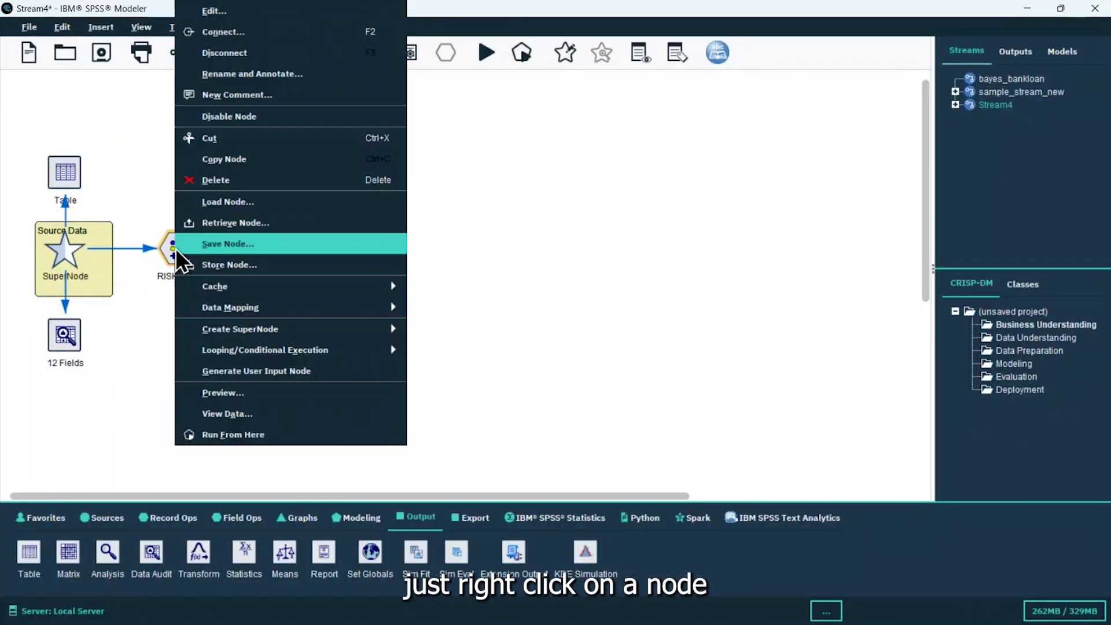
click(218, 414)
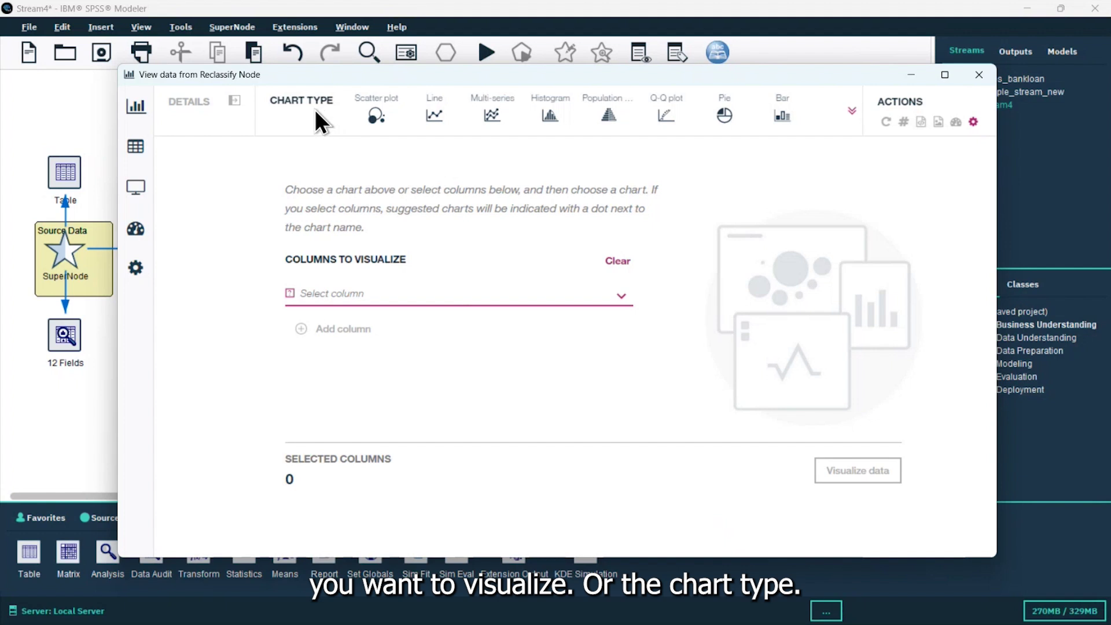
mouse_move(138, 155)
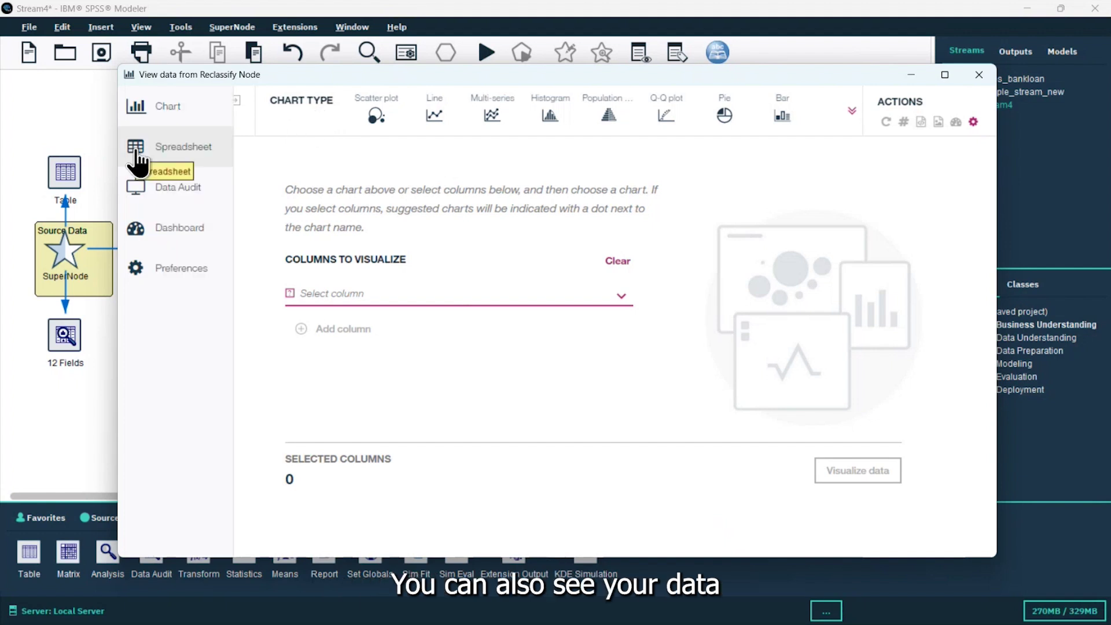